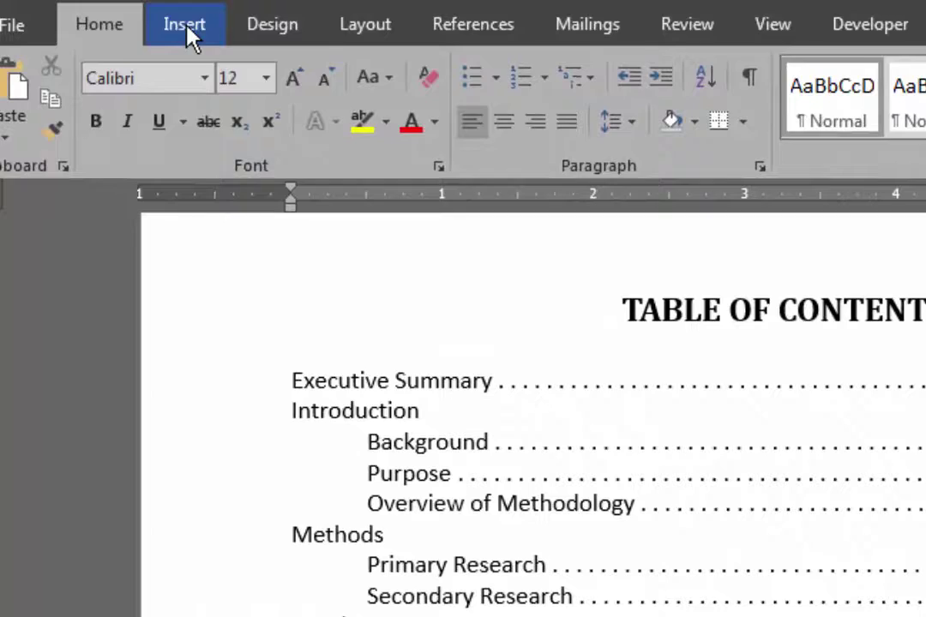
- Draw a straight vertical line along the leader dots' right end, from Executive Summary to below Appendix B, nudged slightly right
click(190, 33)
click(273, 84)
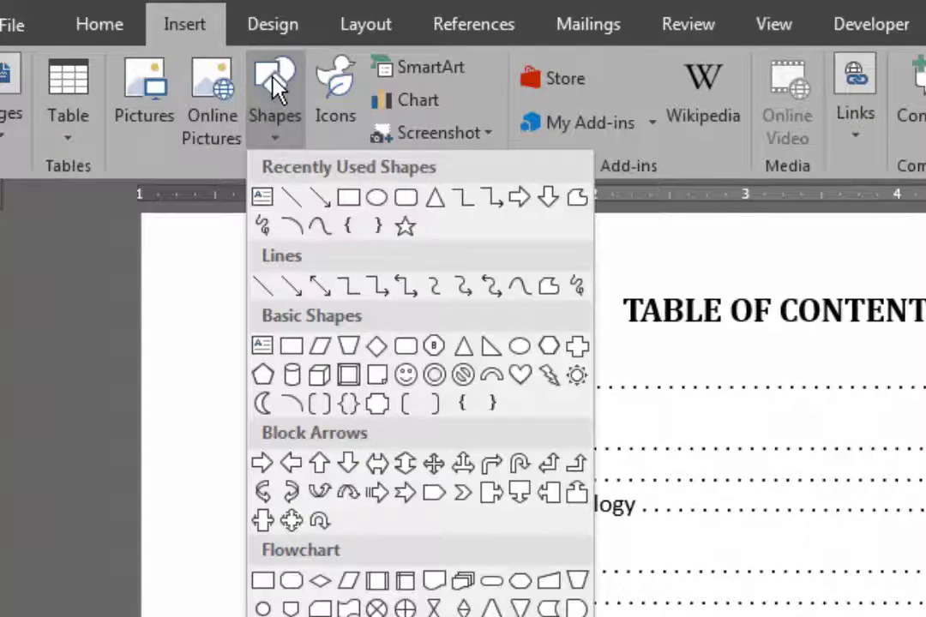
click(289, 197)
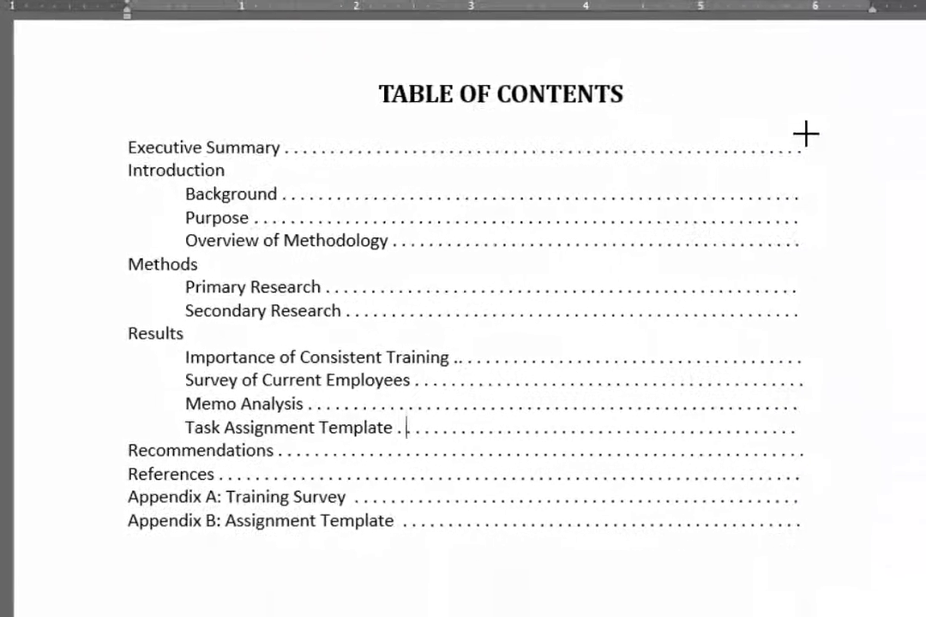
drag(797, 133, 800, 545)
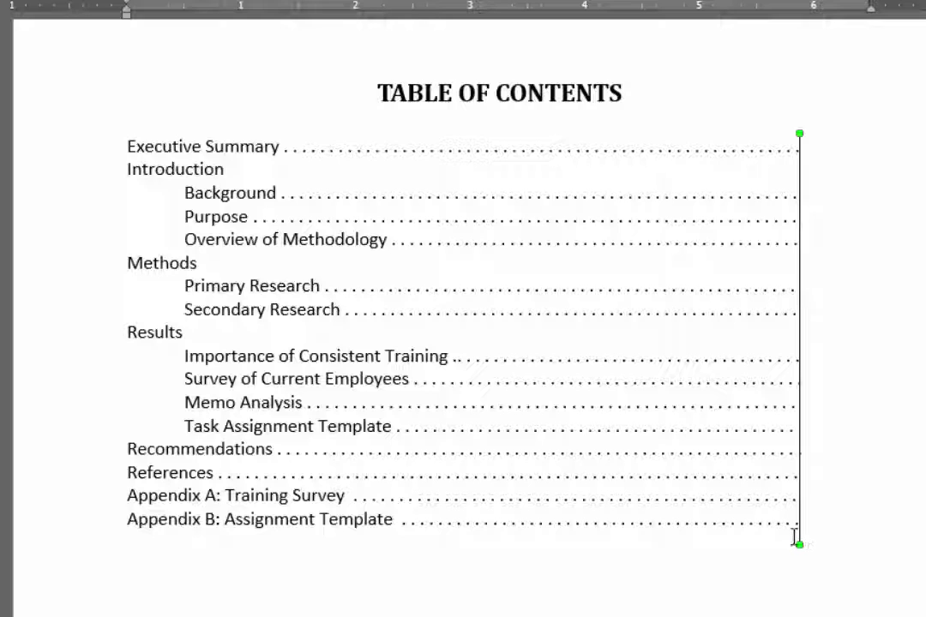
key(ctrl+Right)
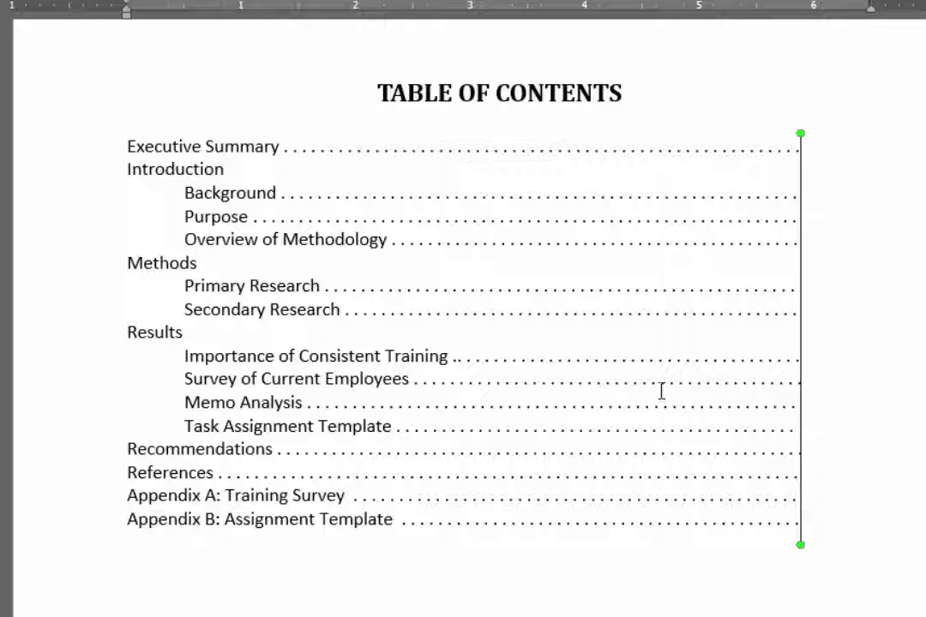
- Select the vertical line at the right end of the leader dots and delete it
click(420, 382)
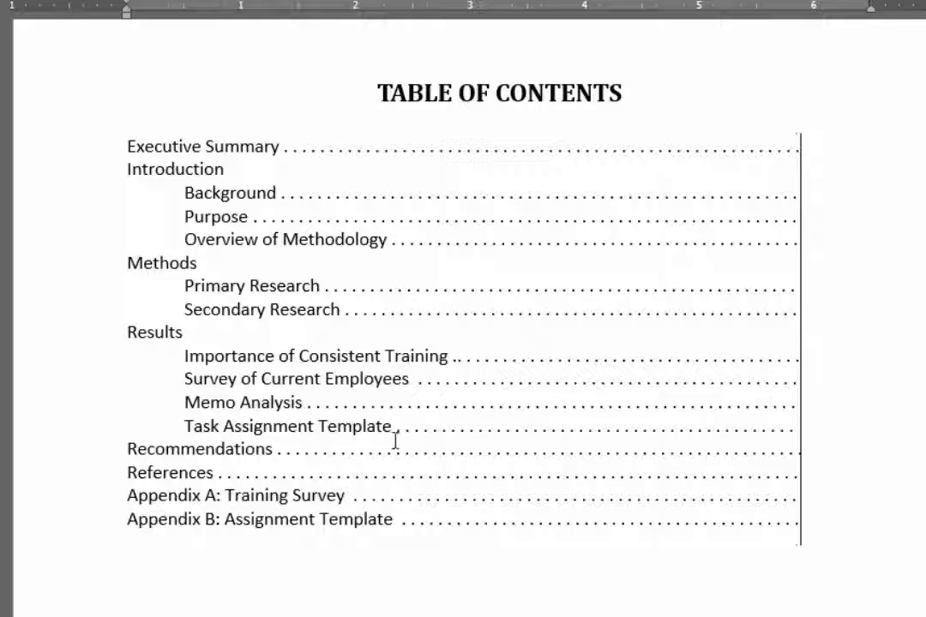
click(283, 449)
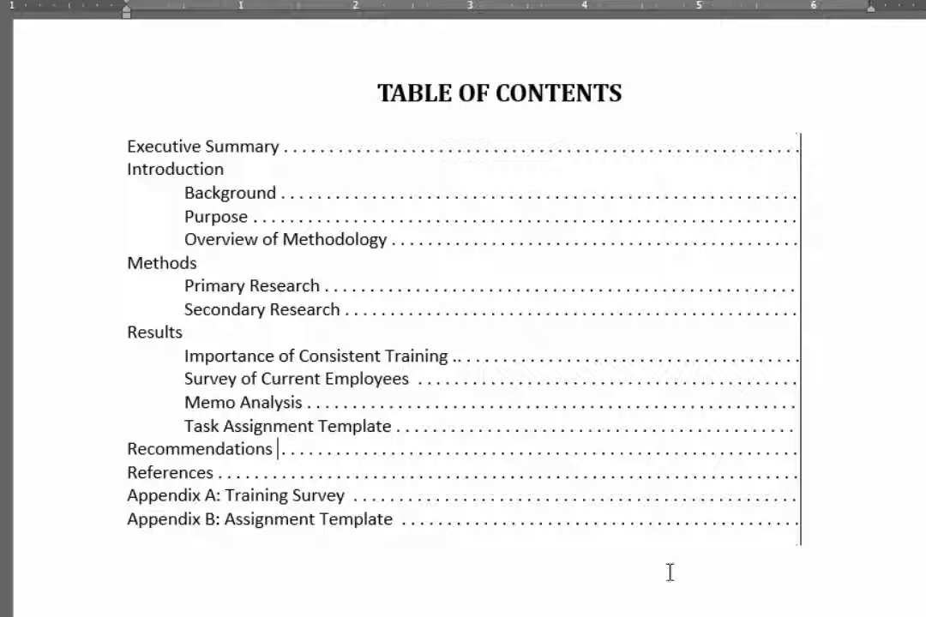
click(797, 538)
click(801, 539)
key(Delete)
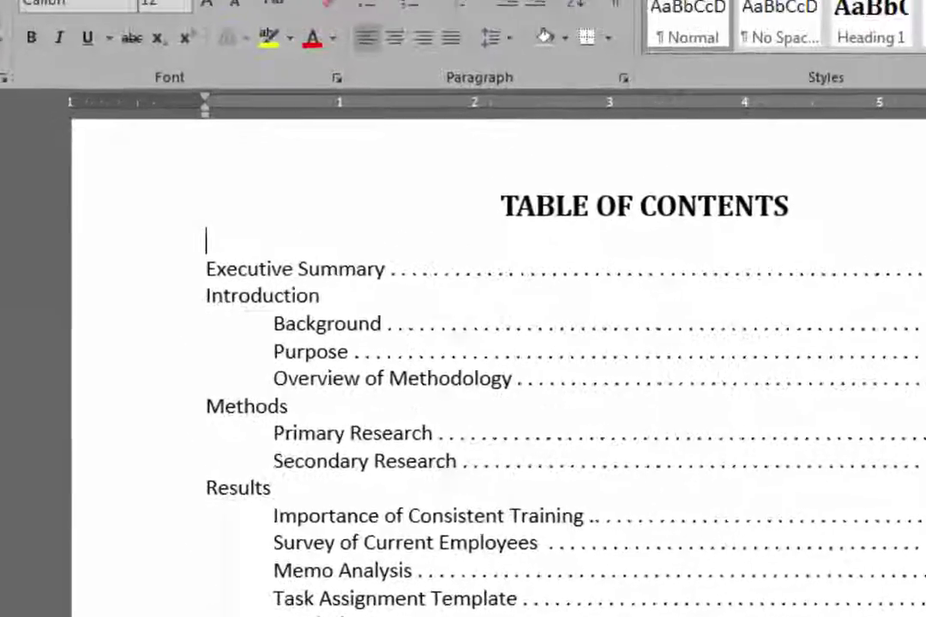
- Draw a tall 3.53" text box beside the leader dots and widen it to 0.63"
click(51, 0)
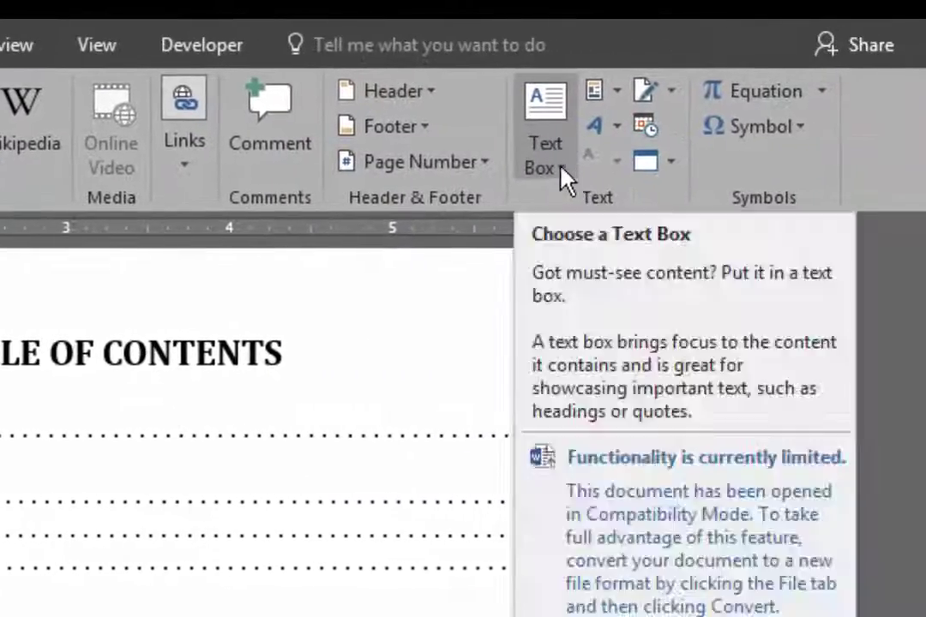
click(590, 168)
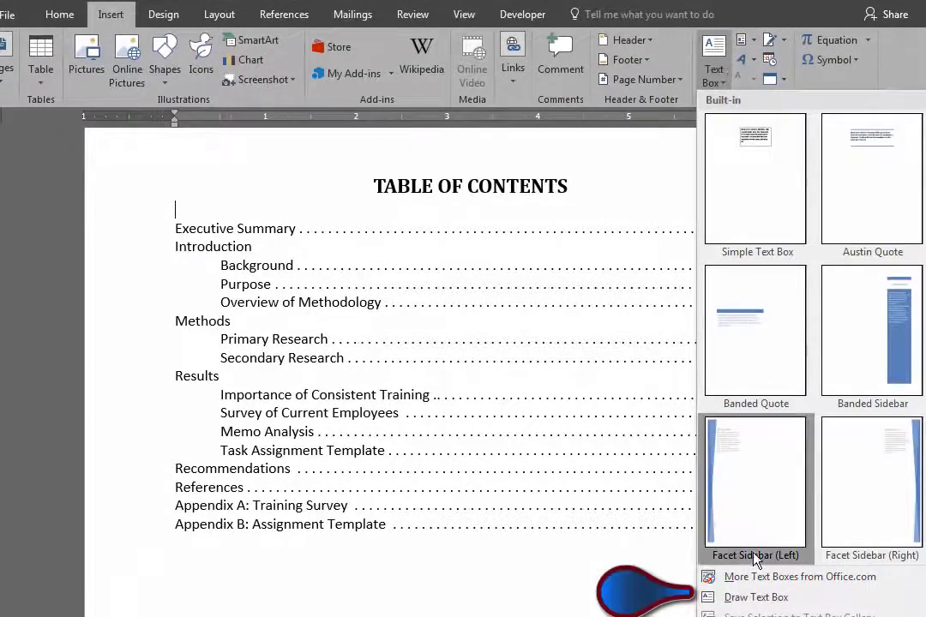
click(757, 599)
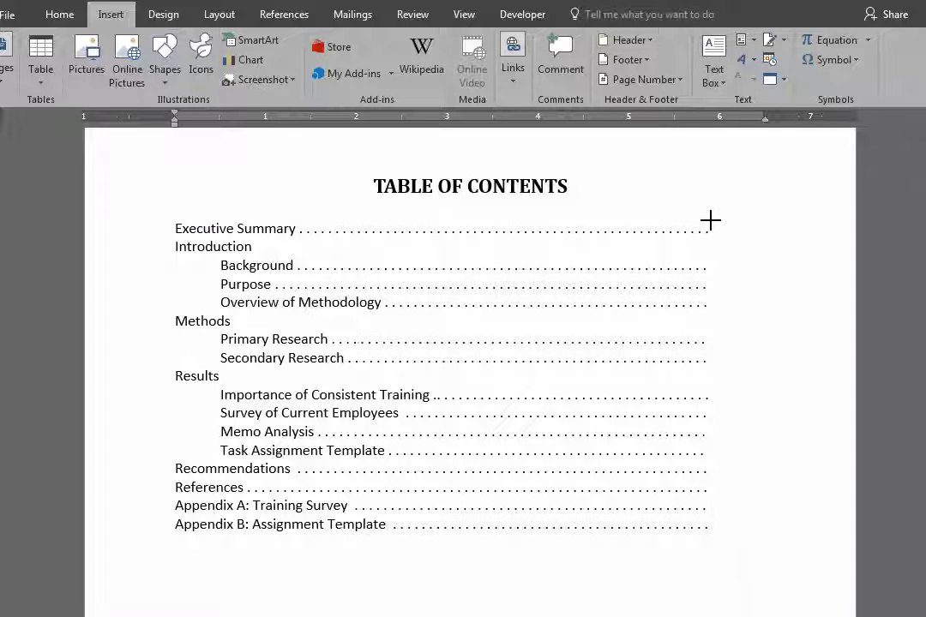
drag(710, 220, 744, 541)
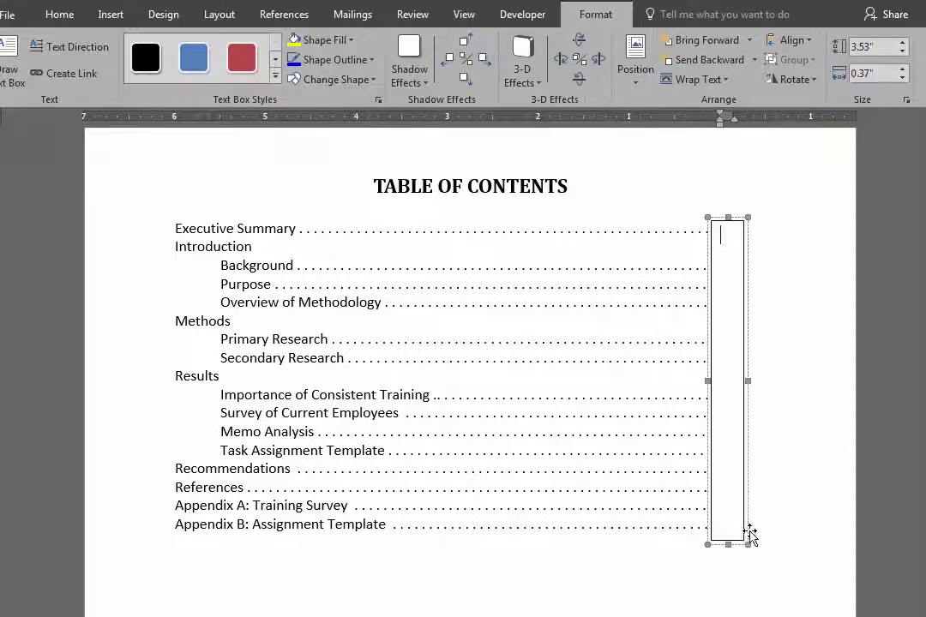
drag(748, 381, 768, 383)
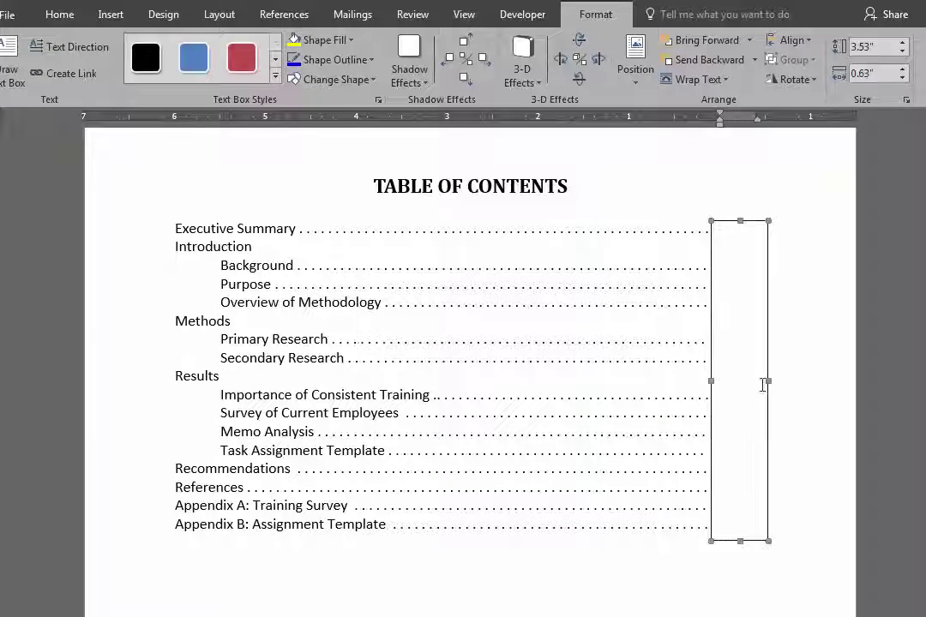
click(261, 227)
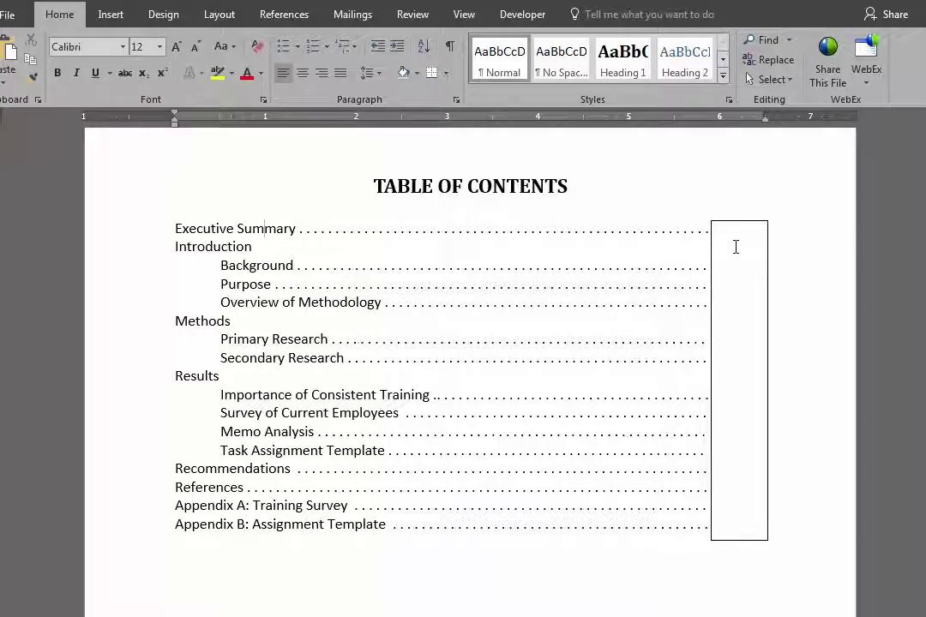
click(735, 247)
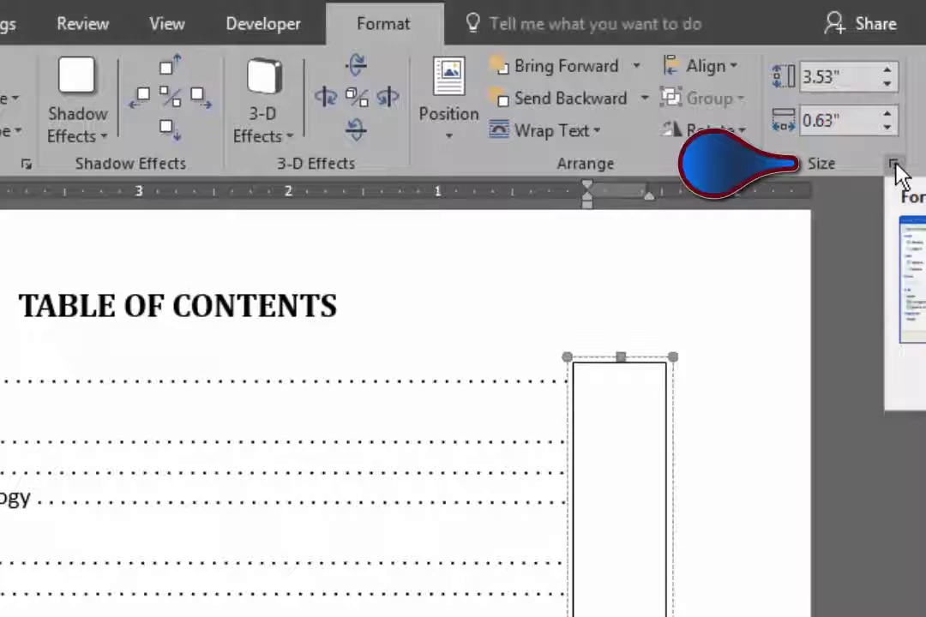
- Set the text box's Left, Right, Top and Bottom internal margins all to 0
click(894, 164)
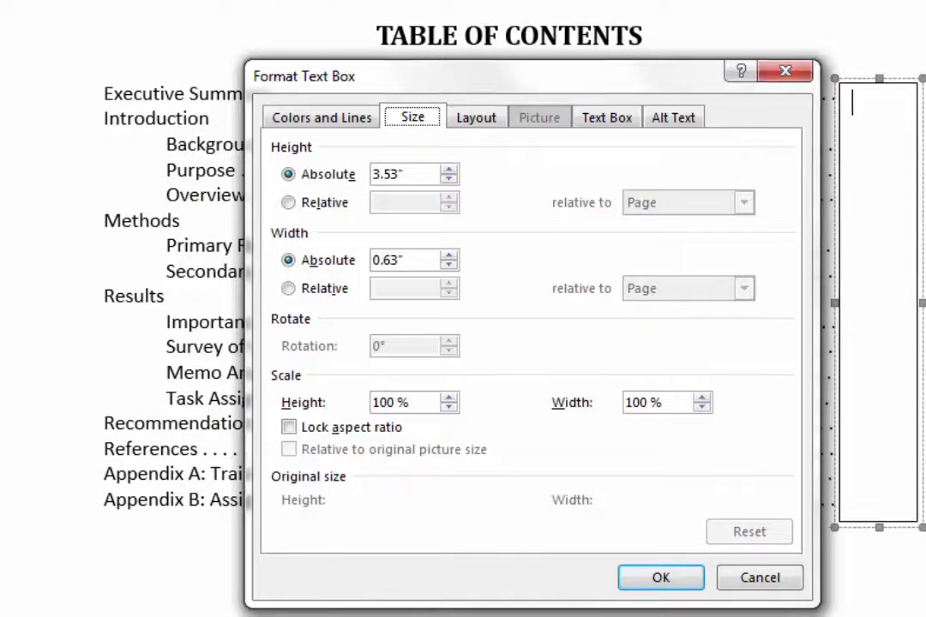
drag(600, 90, 483, 83)
click(492, 108)
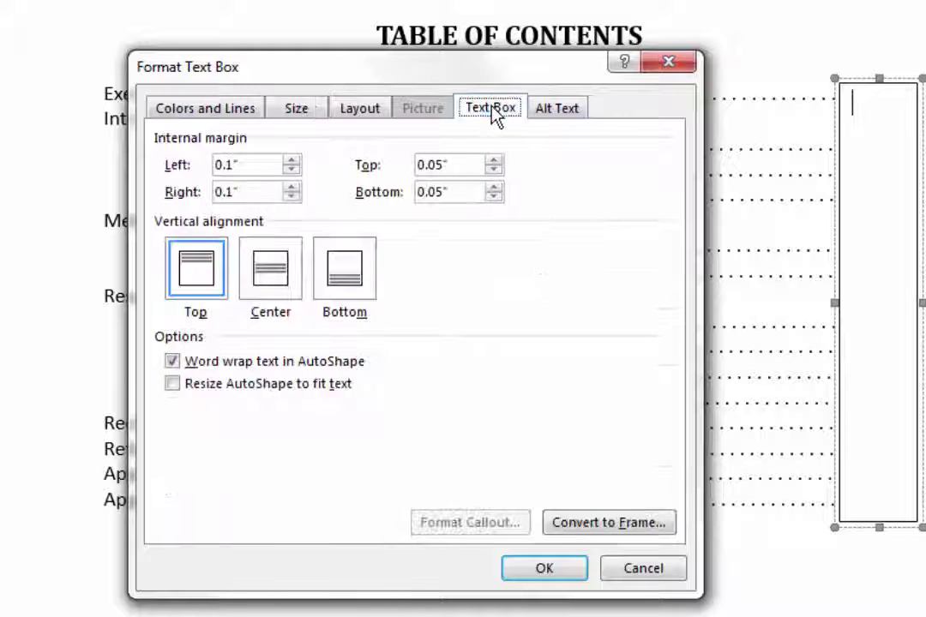
drag(247, 163, 184, 172)
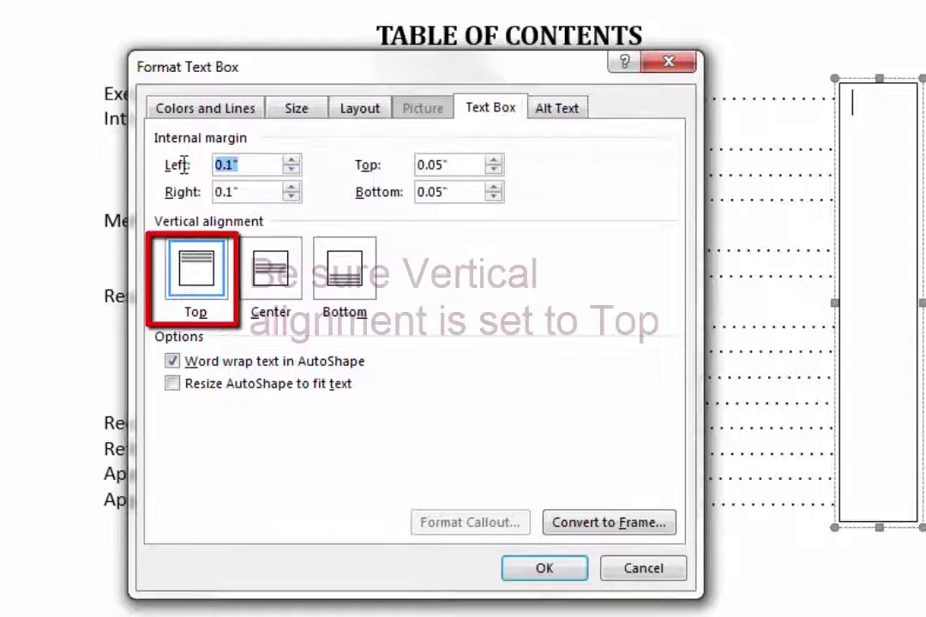
text(0)
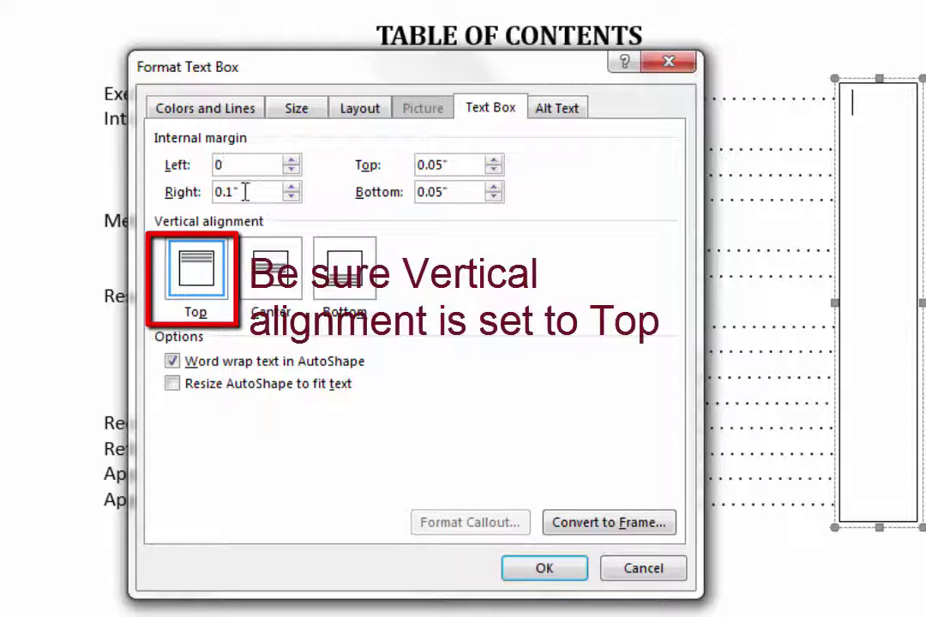
drag(246, 192, 191, 190)
text(0)
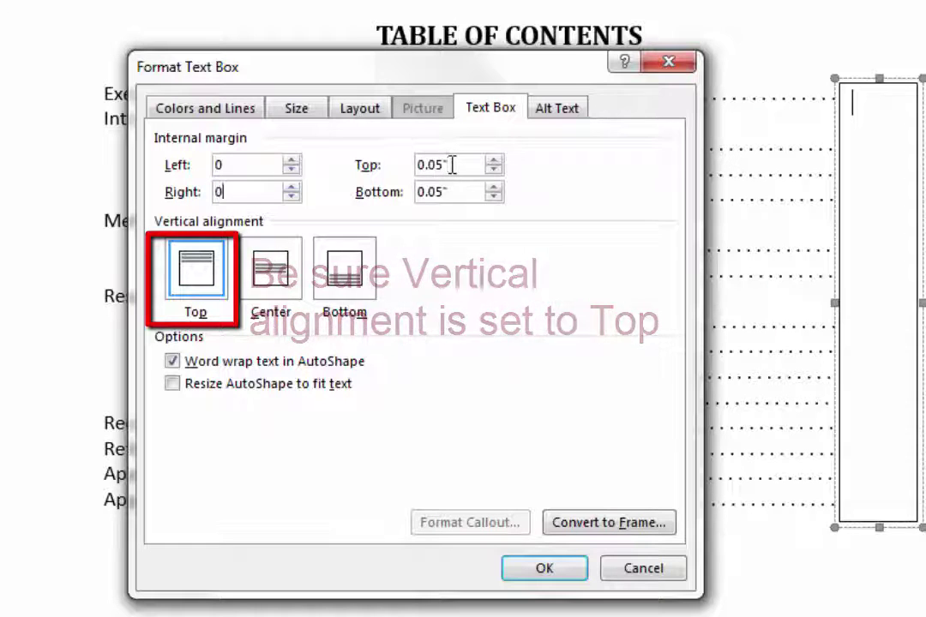
drag(450, 163, 376, 163)
text(0)
drag(468, 190, 386, 191)
text(0)
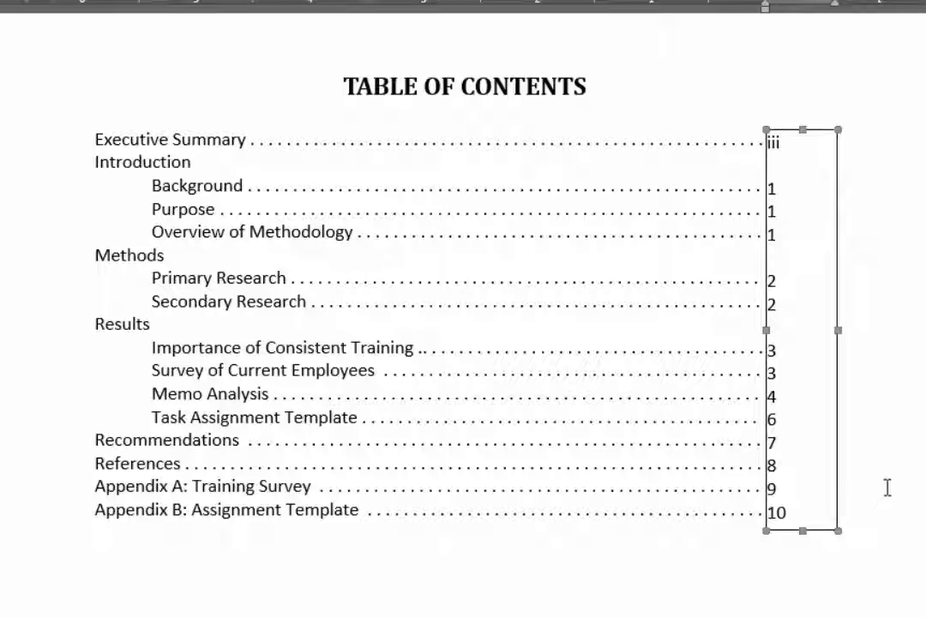
- Give the page-number text box No Outline so its border disappears
key(Escape)
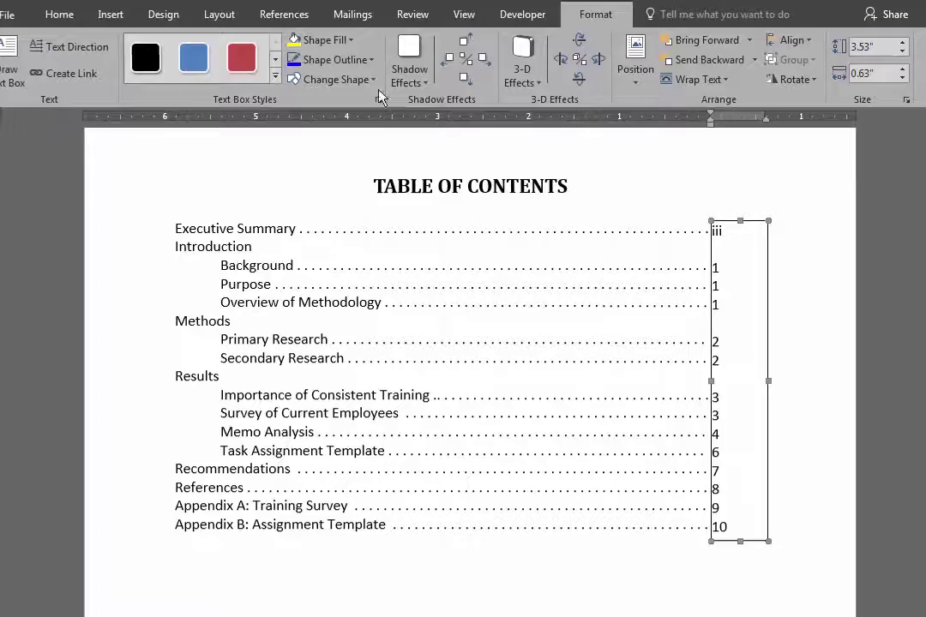
click(323, 77)
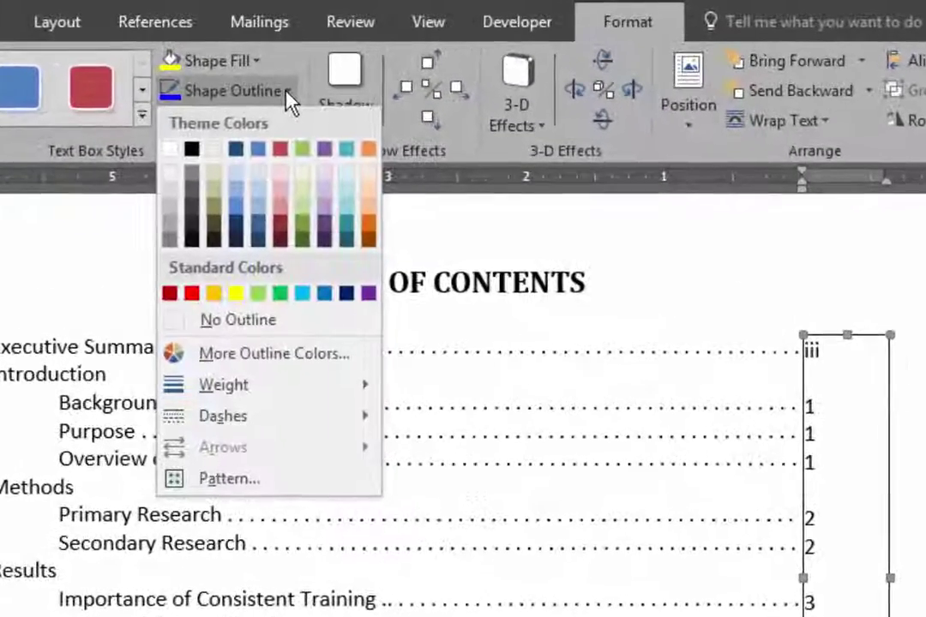
click(277, 330)
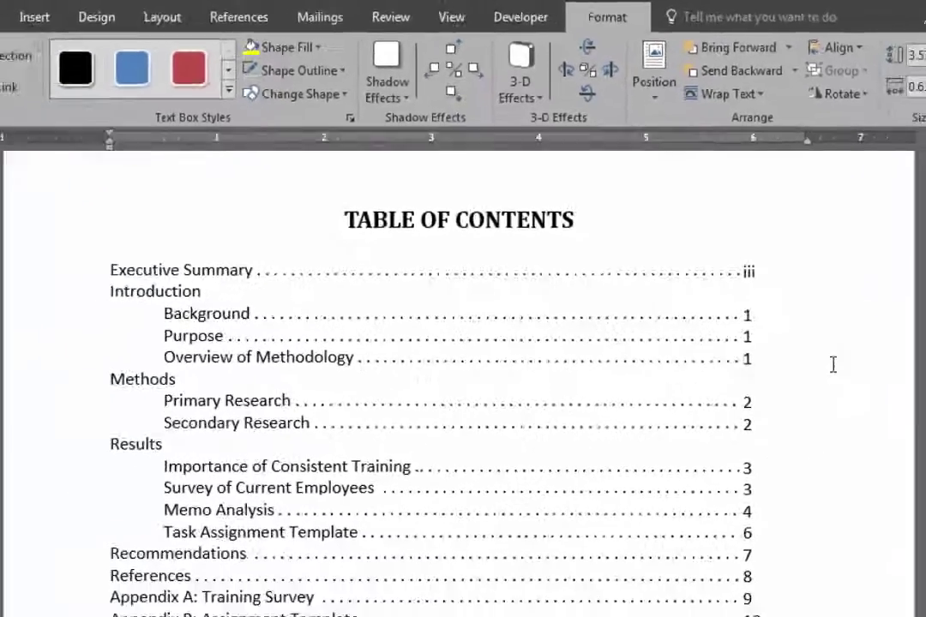
- Shift the whole page-number box slightly so its numbers line up with the leader-dot rows
click(757, 270)
click(751, 268)
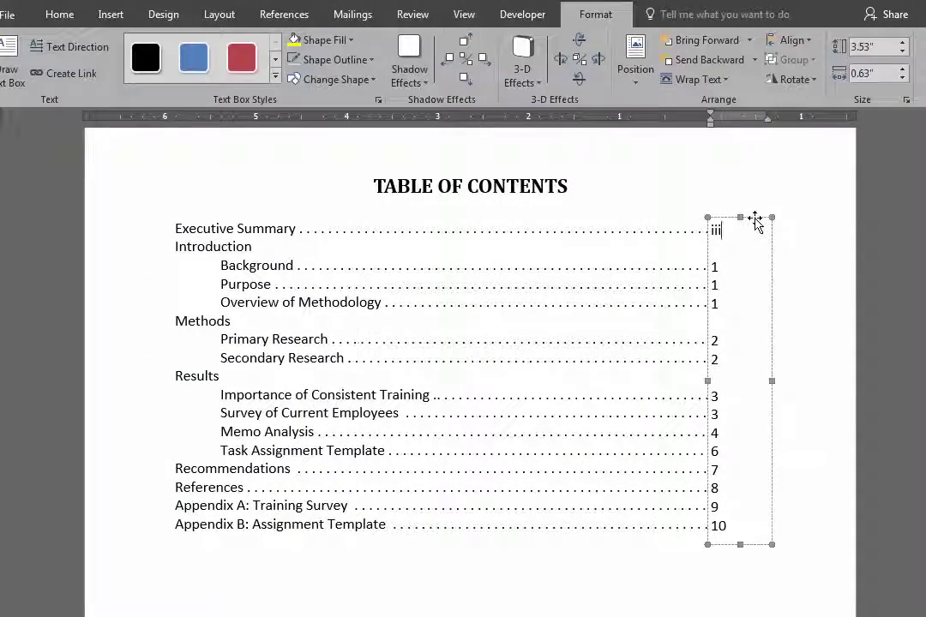
click(754, 218)
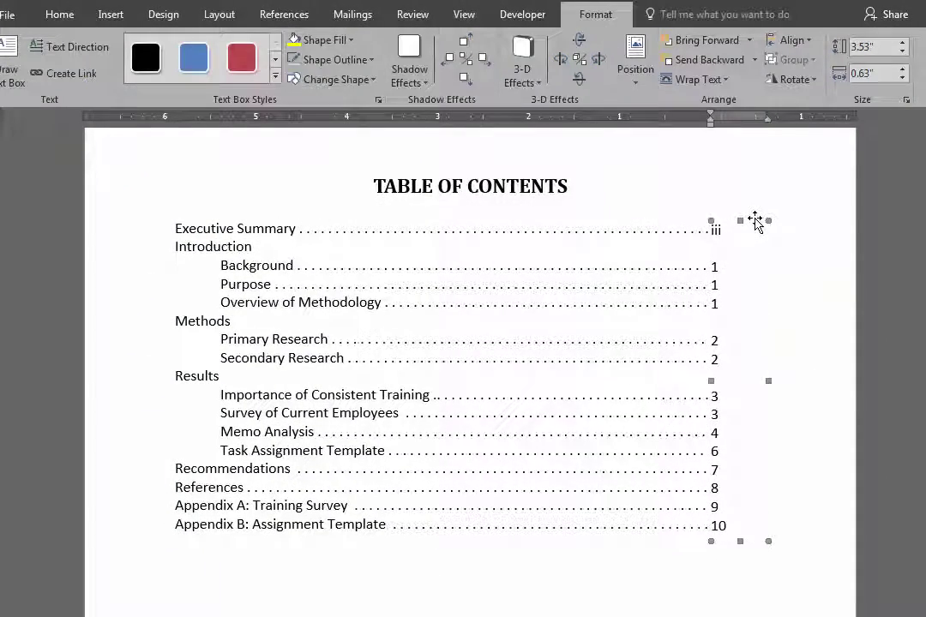
drag(754, 220, 754, 221)
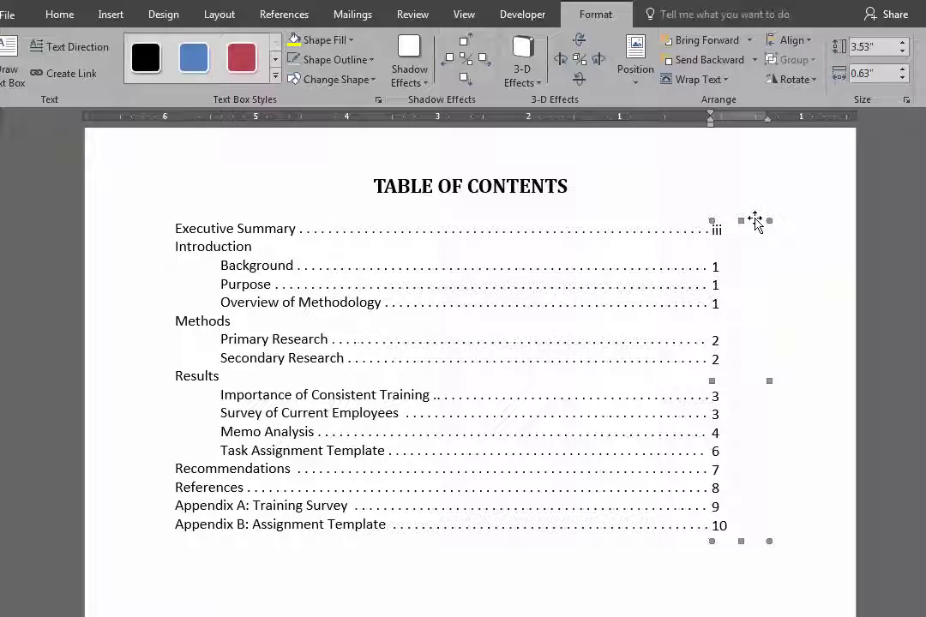